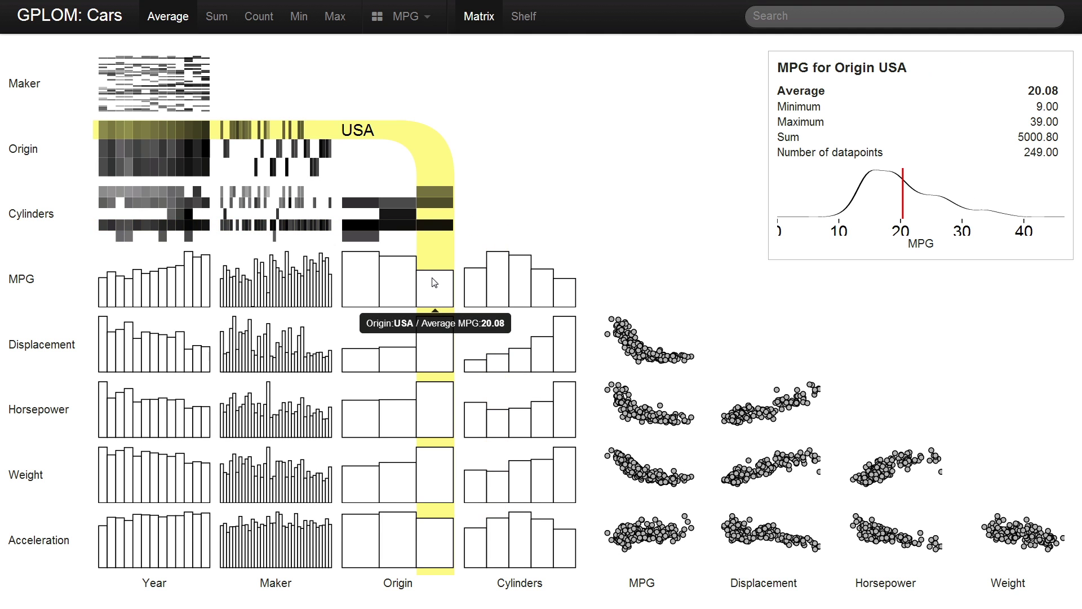
Pin the Origin USA selection, briefly compare counts, then return to average summaries
click(434, 282)
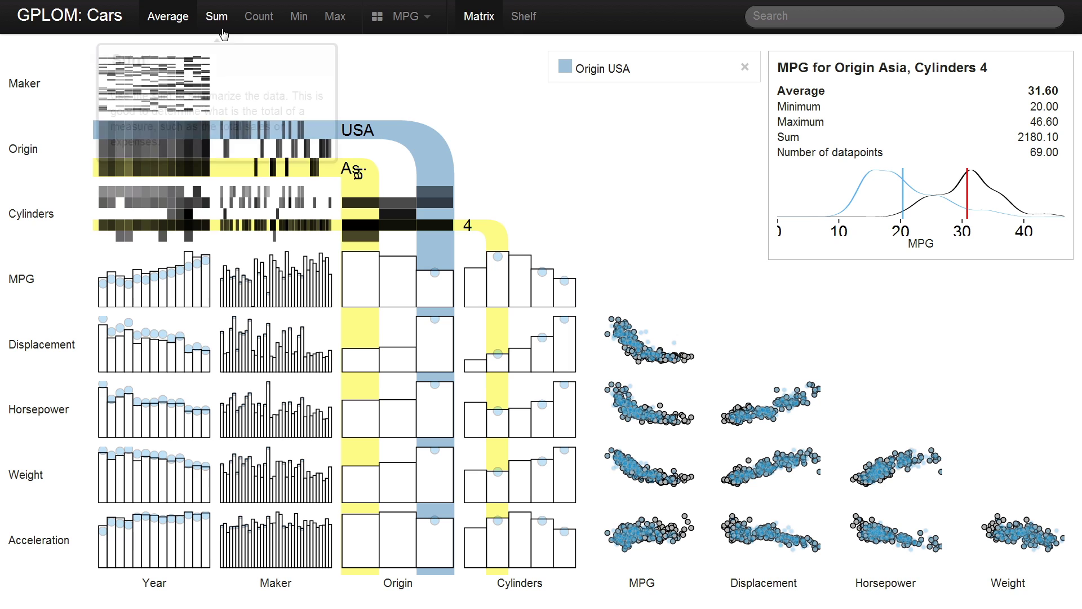
mouse_move(258, 15)
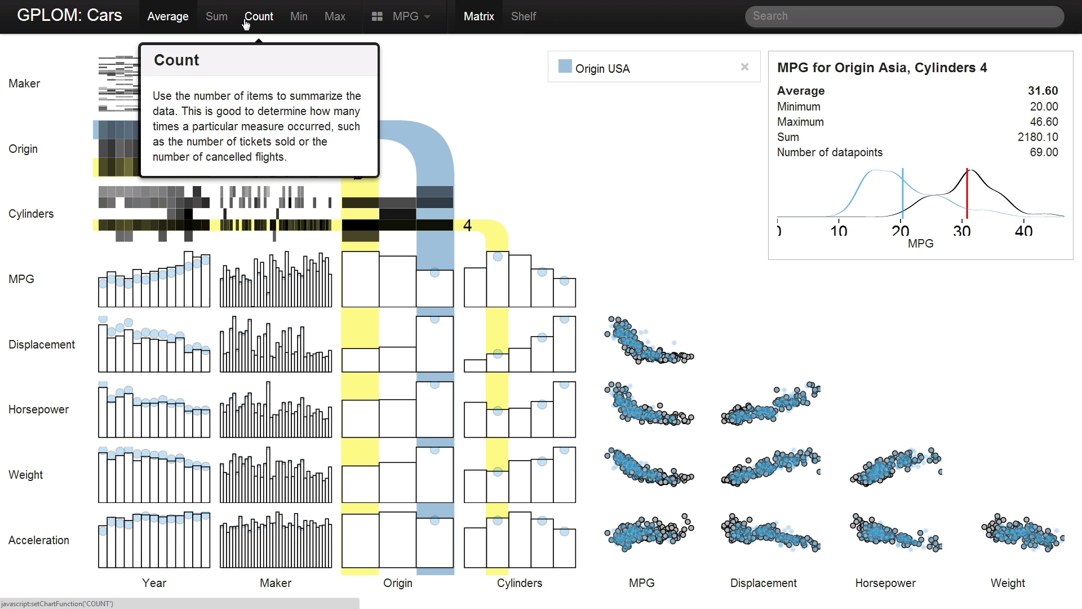
click(253, 24)
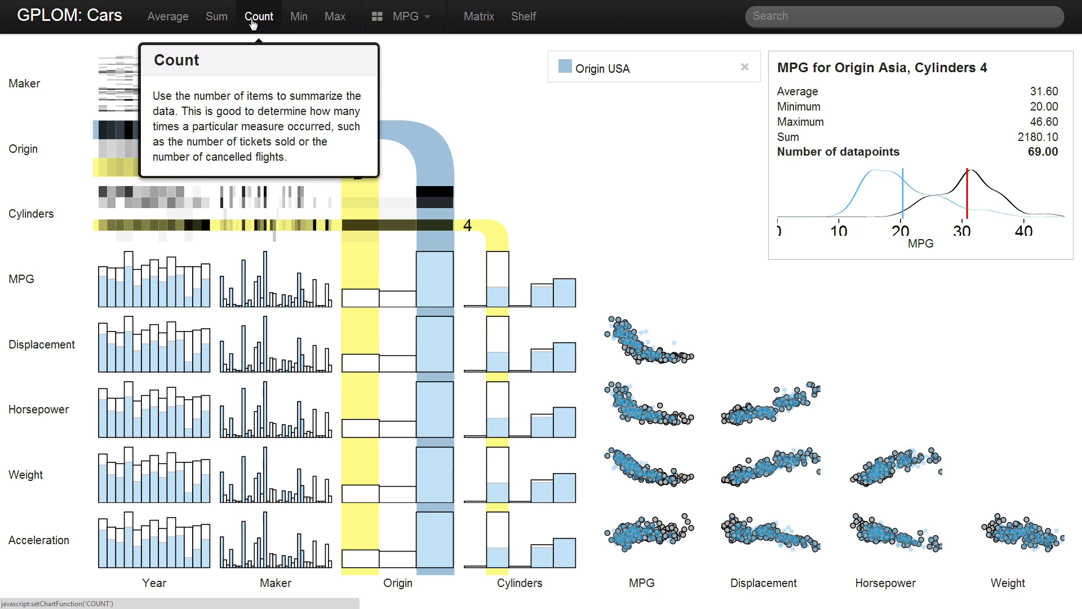
click(176, 21)
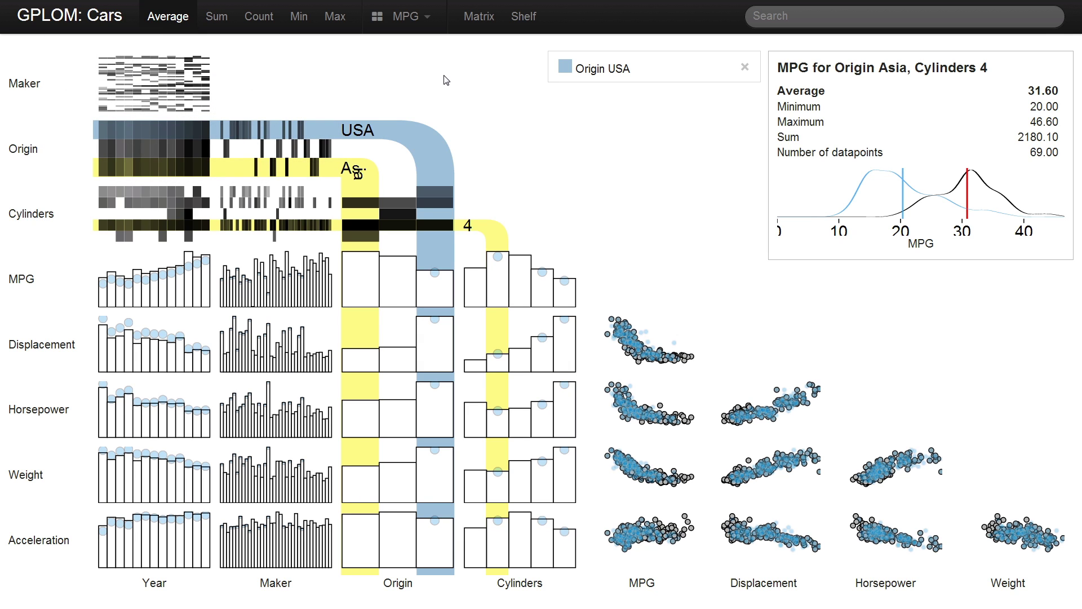
Select Ford cars by searching 'Ford', then filter to Cylinders 4 (204 cars, MPG 29.29)
click(772, 18)
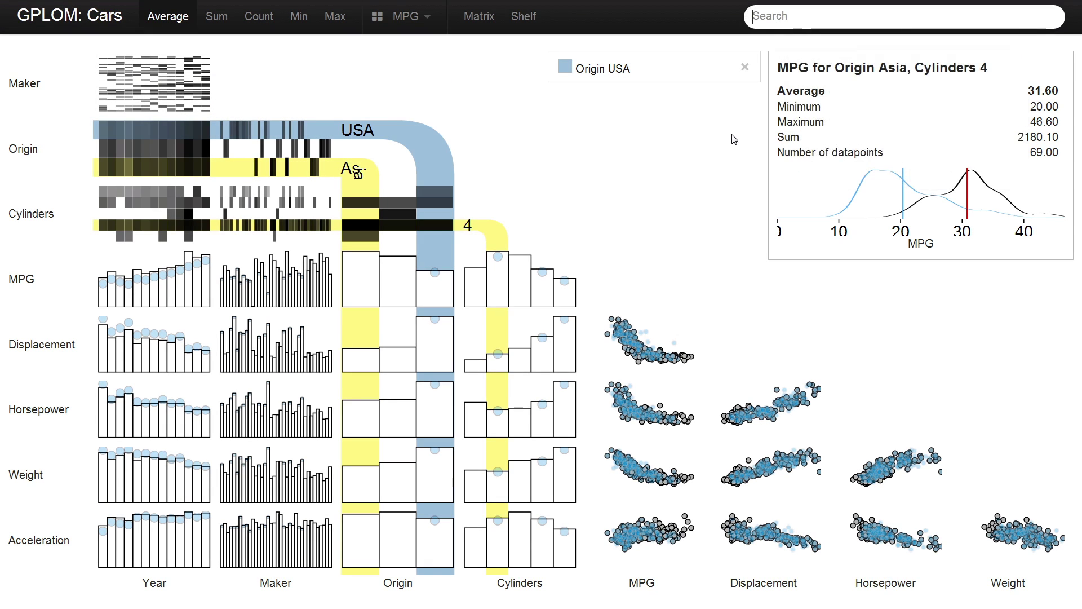
text(Ford)
key(Return)
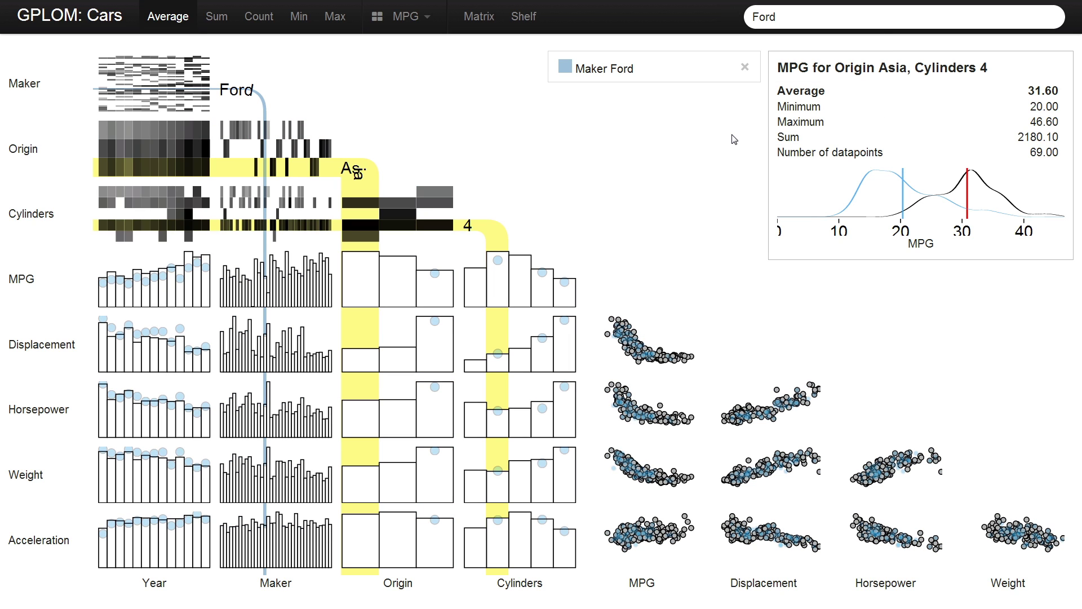
click(705, 167)
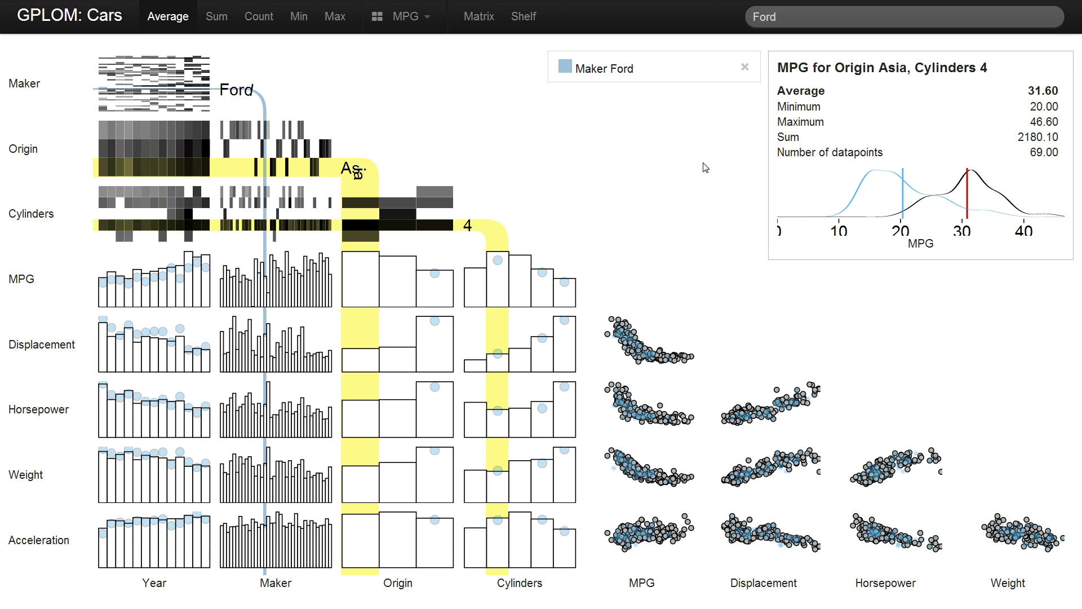
click(500, 284)
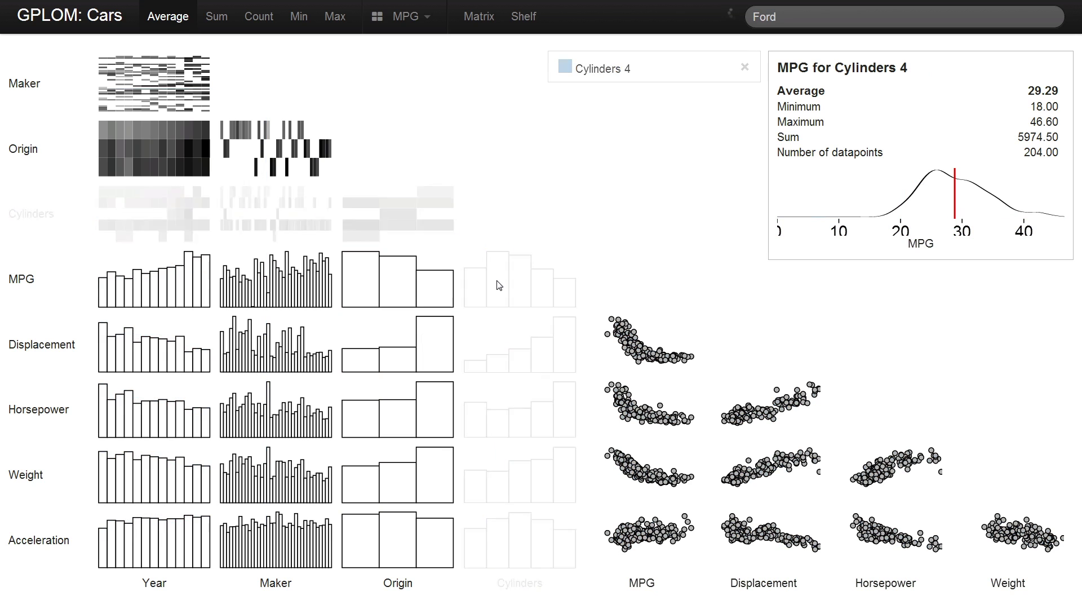